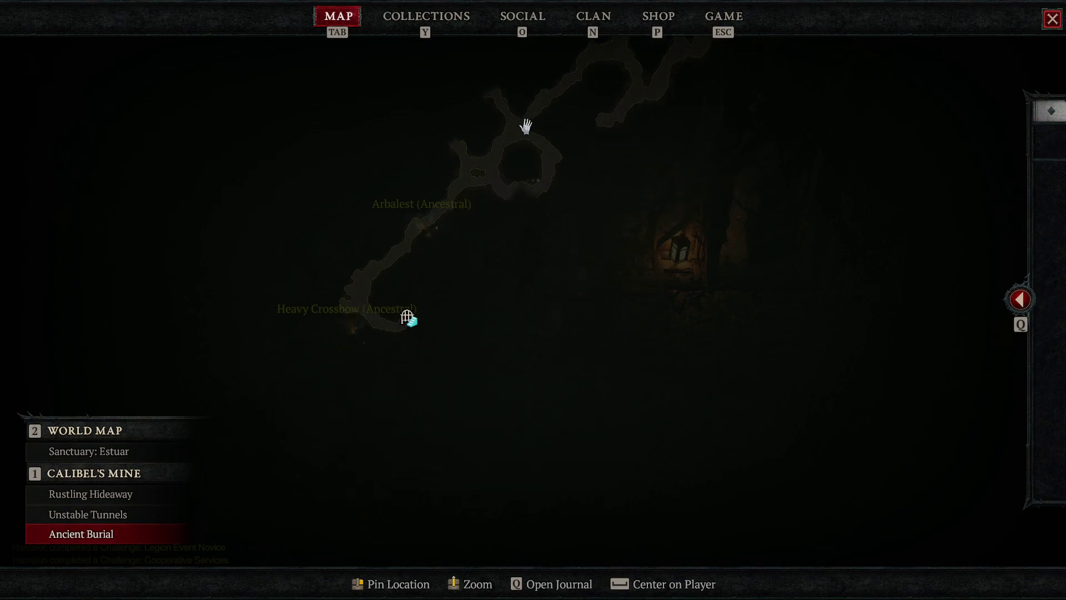
Survey the current mine chamber by panning the map and toggling it off and on.
{"action": "left_click_drag", "start_coordinate": [525, 126], "coordinate": [475, 374]}
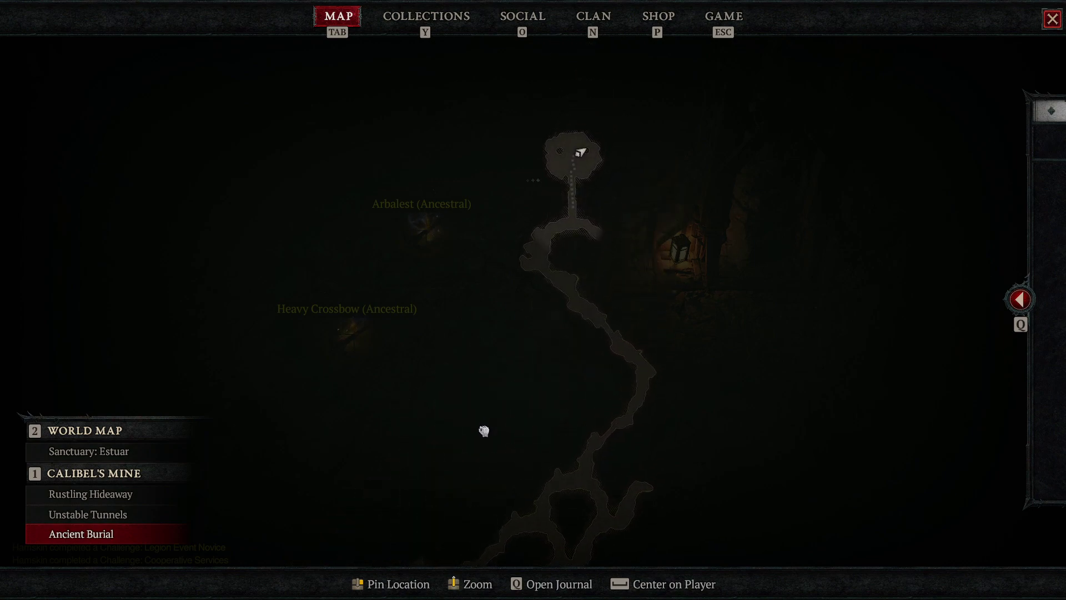
{"action": "left_click_drag", "start_coordinate": [538, 174], "coordinate": [542, 221]}
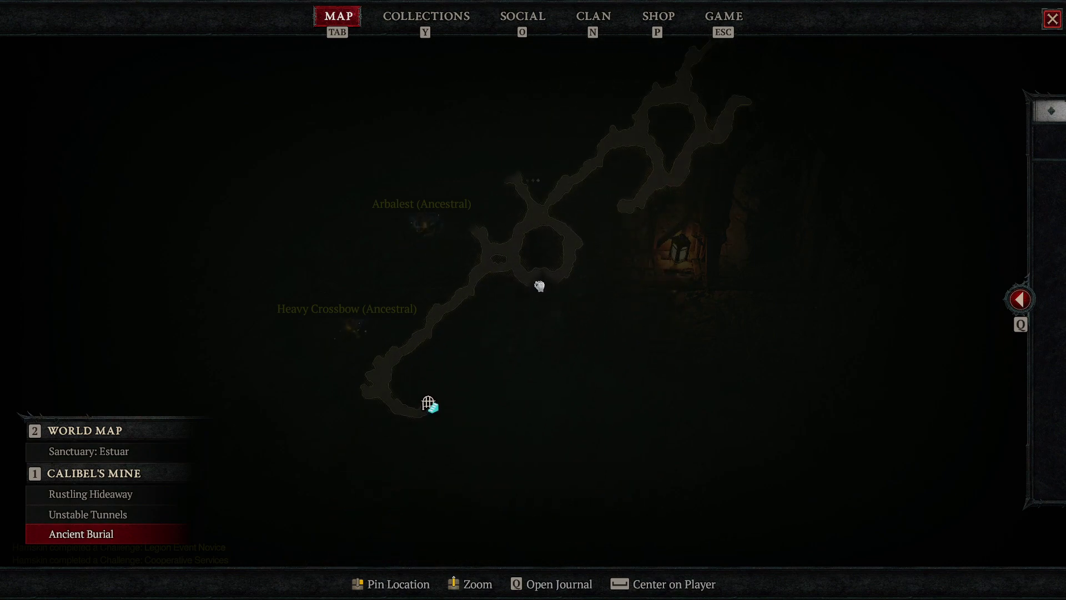
{"action": "key", "text": "Tab"}
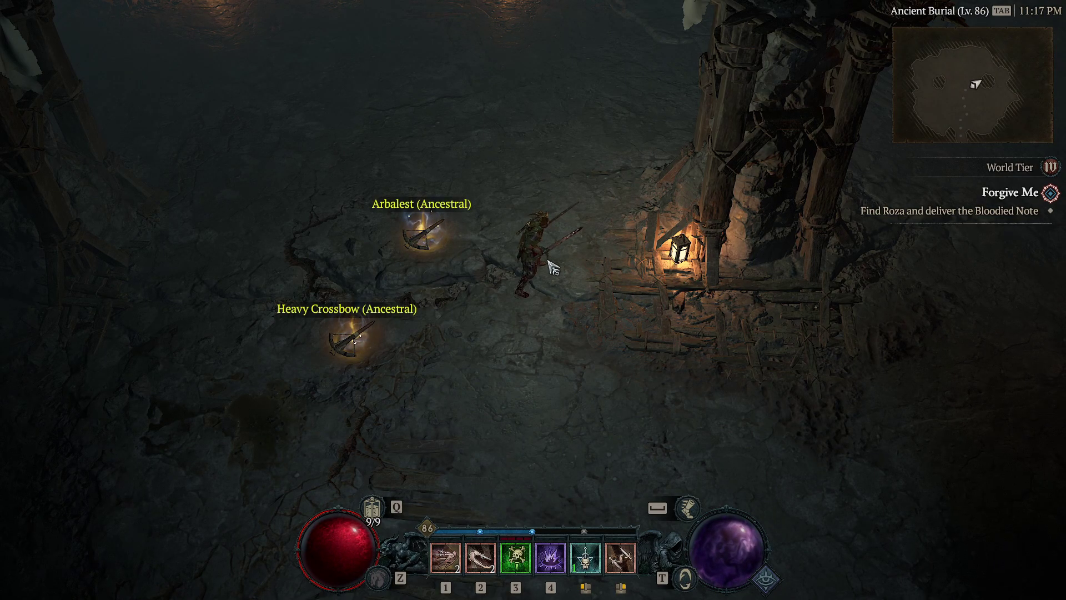
{"action": "key", "text": "Tab"}
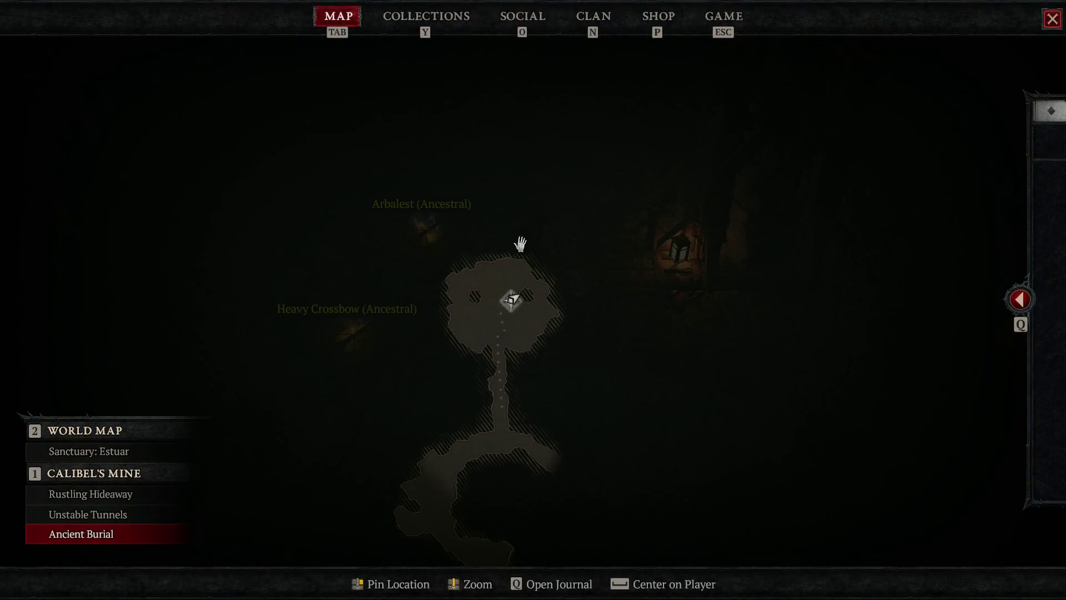
{"action": "mouse_move", "coordinate": [522, 241]}
{"action": "left_mouse_down"}
{"action": "mouse_move", "coordinate": [521, 336]}
{"action": "mouse_move", "coordinate": [535, 152]}
{"action": "left_mouse_up"}
{"action": "key", "text": "Tab"}
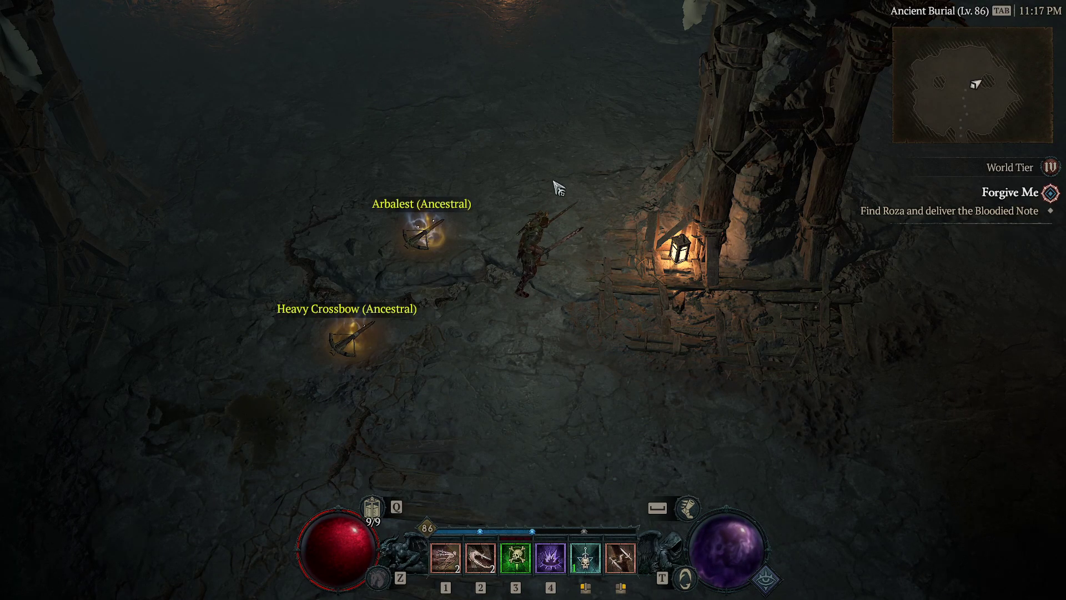
Reopen the map and pan north until Scosglen and Calibel's Mine are in view.
{"action": "key", "text": "Tab"}
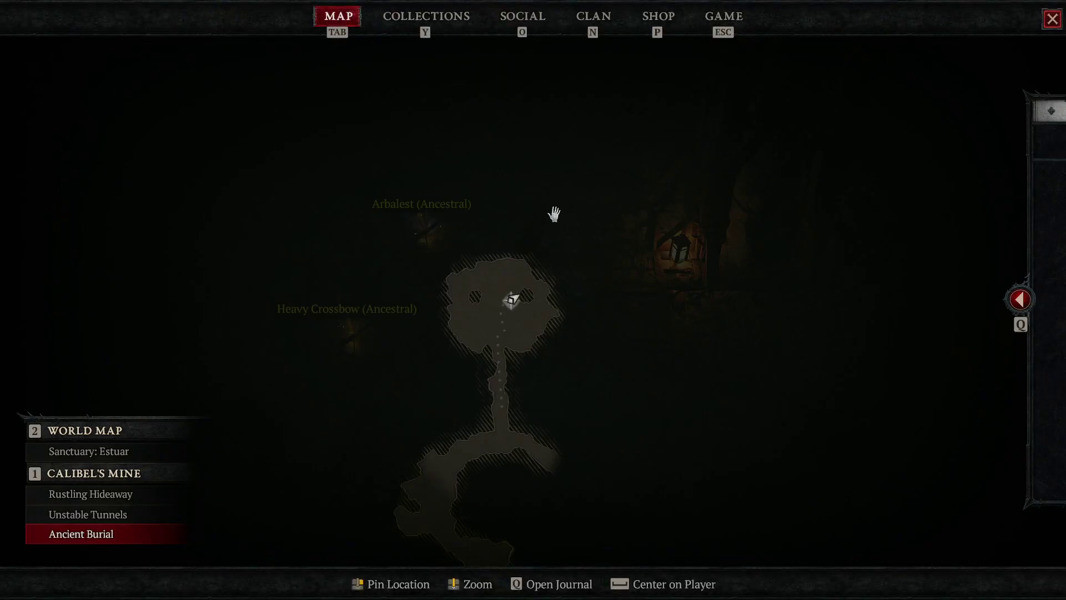
{"action": "left_click_drag", "start_coordinate": [553, 218], "coordinate": [602, 158]}
{"action": "scroll", "coordinate": [655, 250], "scroll_direction": "down", "scroll_amount": 3}
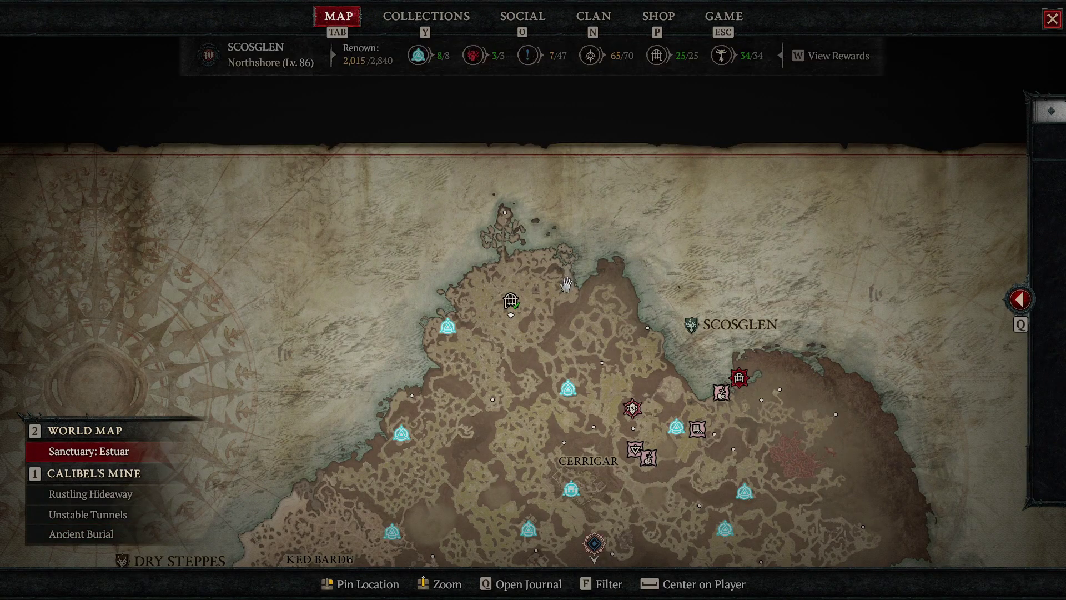
{"action": "scroll", "coordinate": [503, 329], "scroll_direction": "up", "scroll_amount": 3}
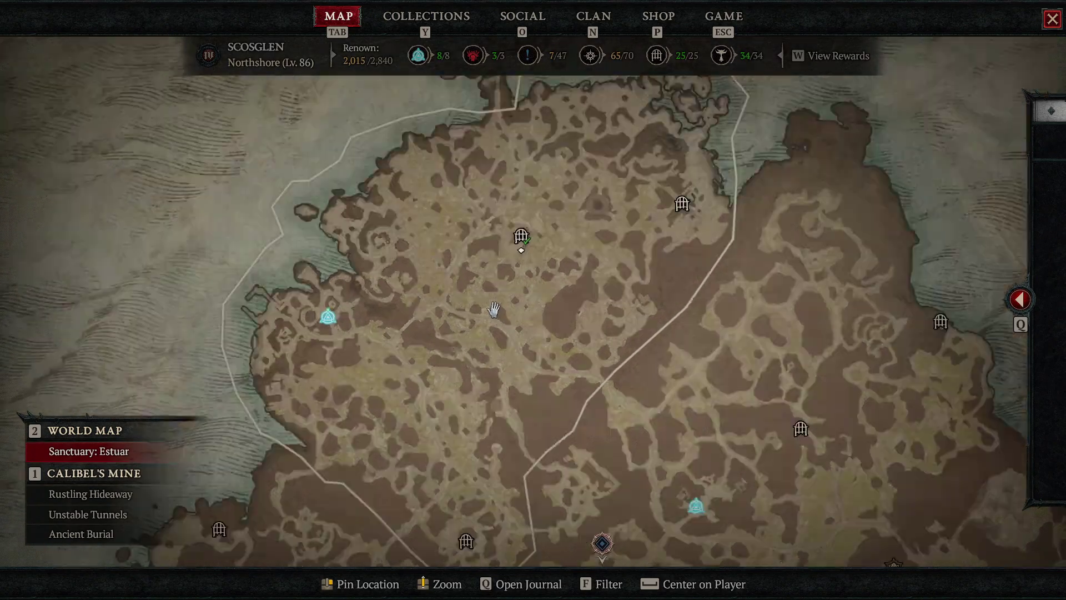
{"action": "scroll", "coordinate": [493, 310], "scroll_direction": "down", "scroll_amount": 3}
{"action": "scroll", "coordinate": [434, 252], "scroll_direction": "up", "scroll_amount": 2}
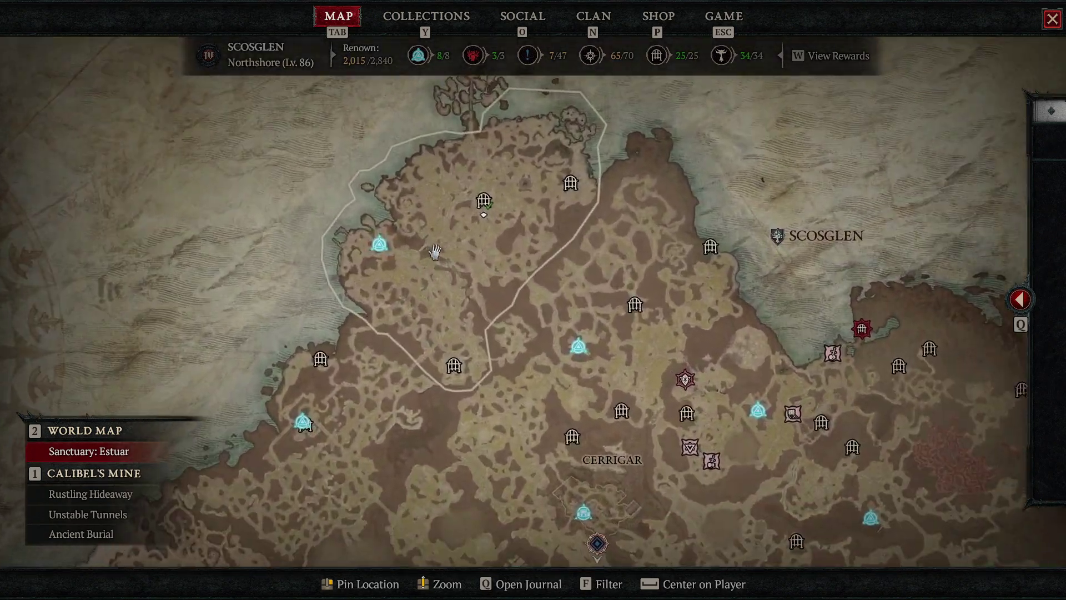
{"action": "scroll", "coordinate": [434, 252], "scroll_direction": "up", "scroll_amount": 2}
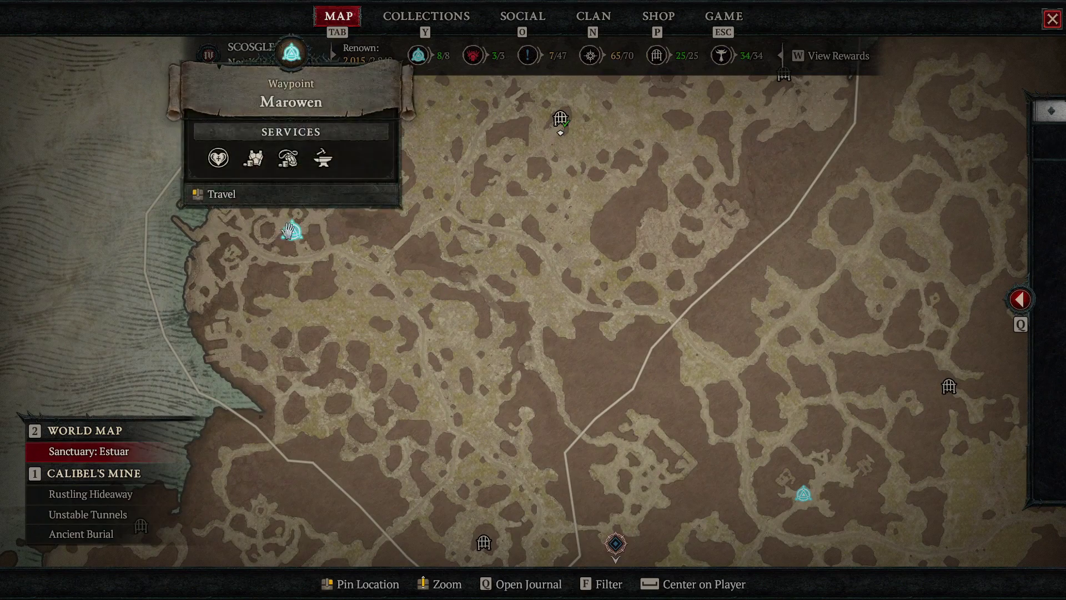
{"action": "scroll", "coordinate": [292, 231], "scroll_direction": "down", "scroll_amount": 3}
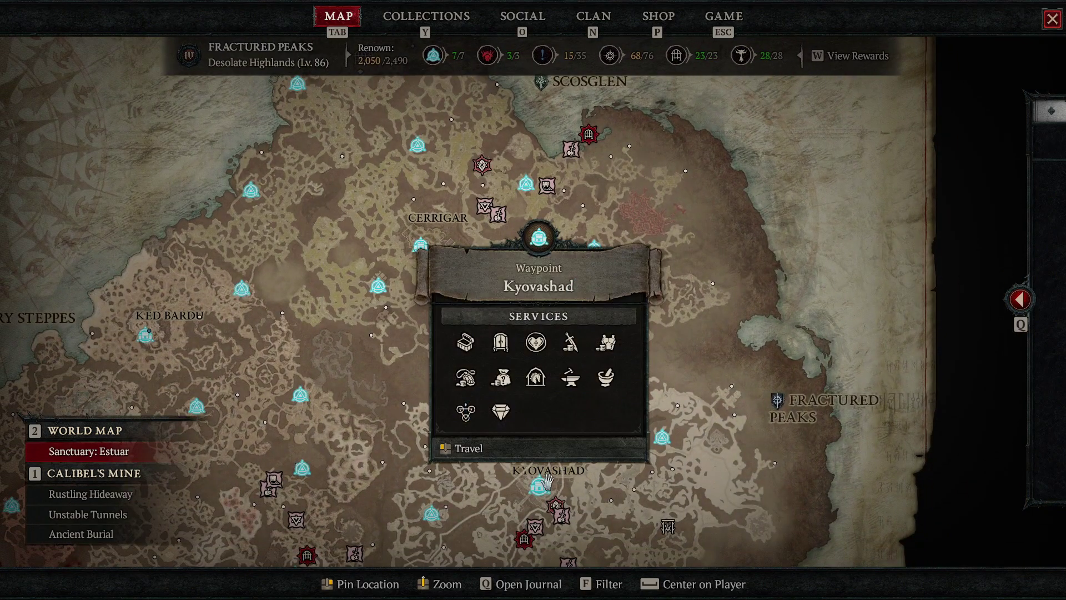
{"action": "left_click_drag", "start_coordinate": [358, 75], "coordinate": [391, 275]}
{"action": "scroll", "coordinate": [376, 234], "scroll_direction": "up", "scroll_amount": 3}
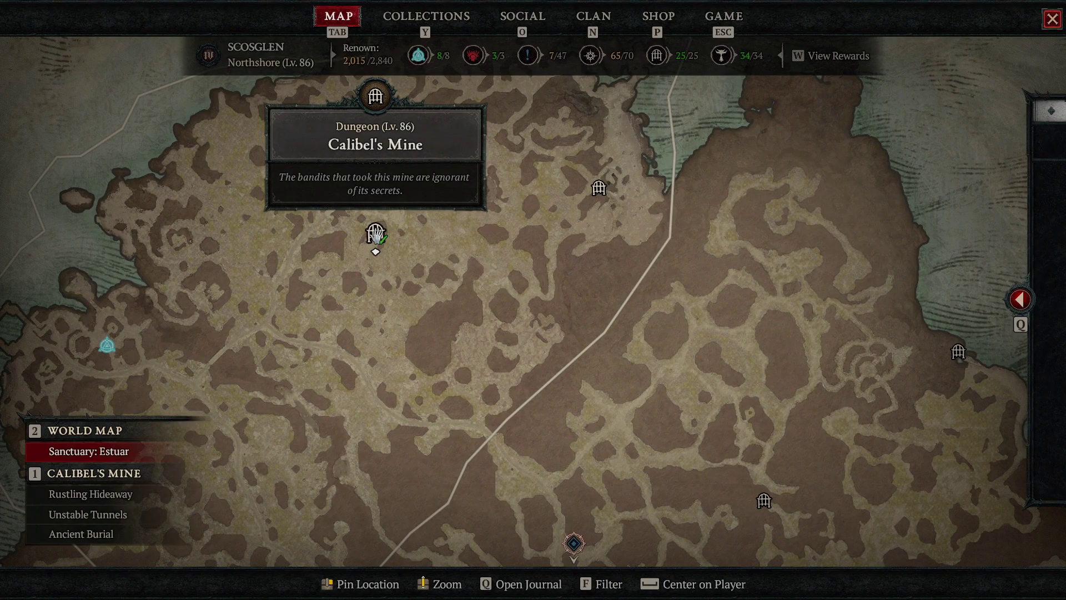
Switch from the world map to the cave map and trace the lower tunnels toward the stairs.
{"action": "key", "text": "Tab"}
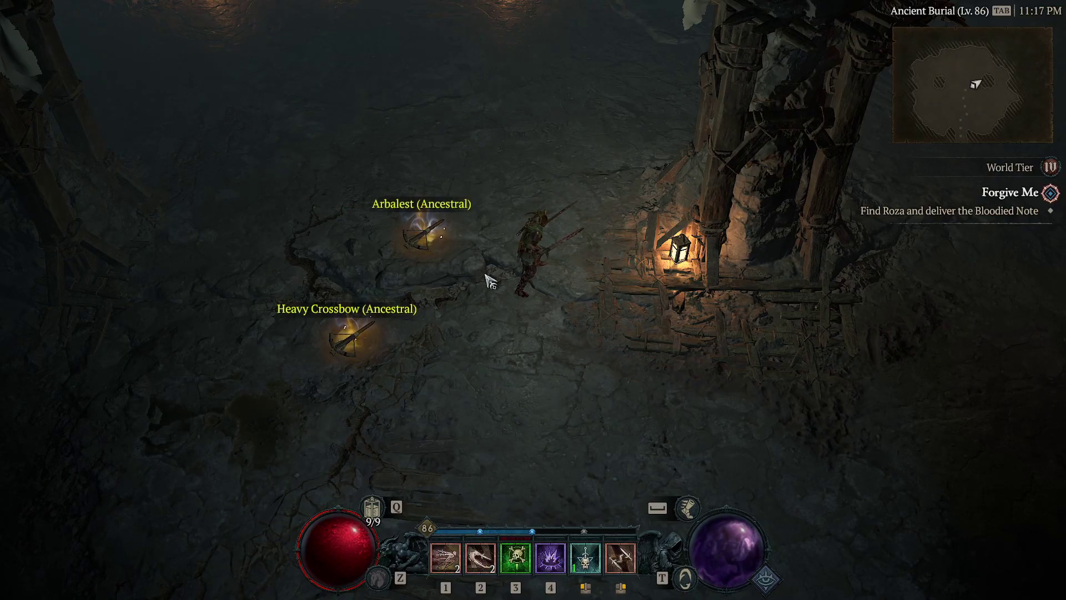
{"action": "key", "text": "Tab"}
{"action": "scroll", "coordinate": [533, 275], "scroll_direction": "down", "scroll_amount": 2}
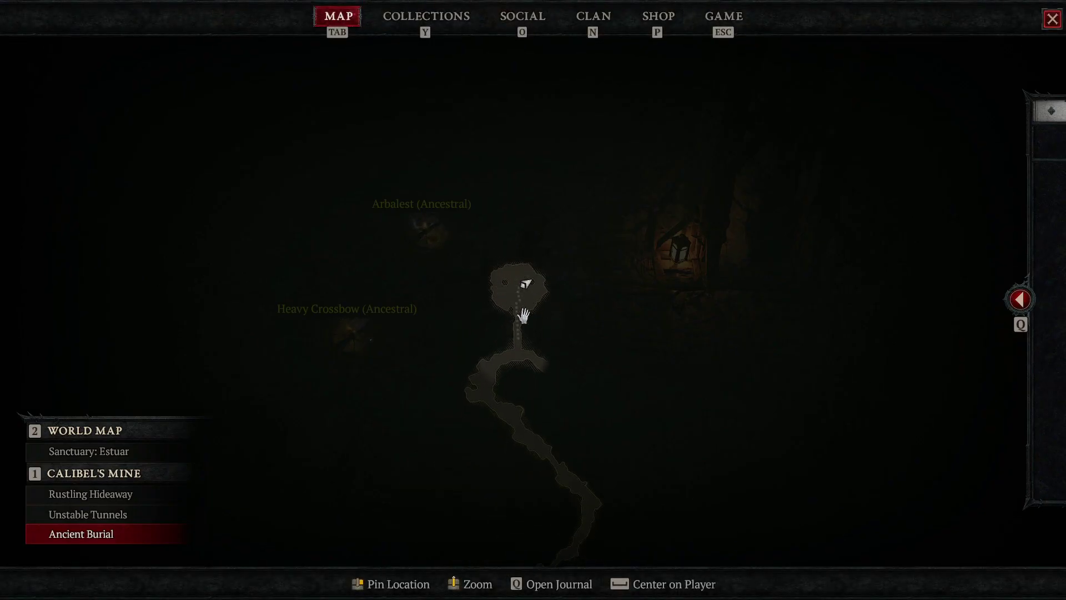
{"action": "left_click_drag", "start_coordinate": [529, 319], "coordinate": [515, 377]}
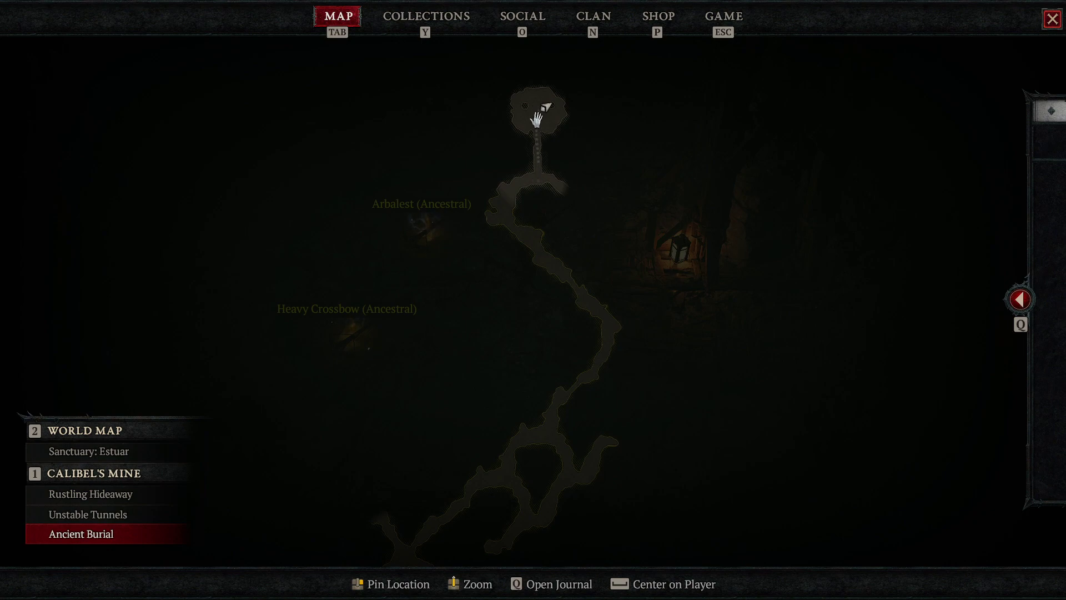
{"action": "left_click_drag", "start_coordinate": [541, 373], "coordinate": [548, 223]}
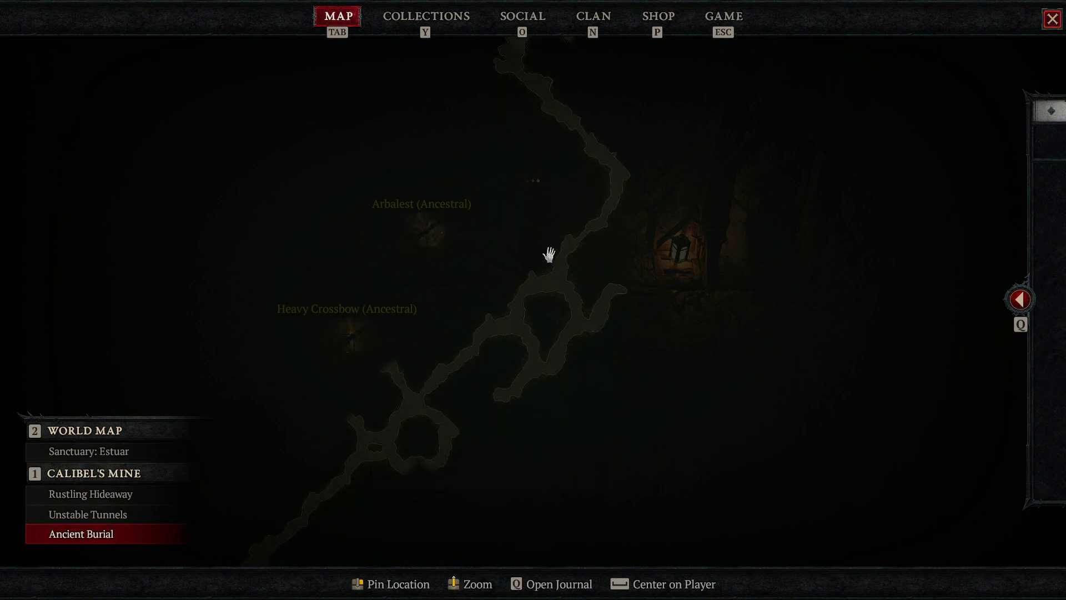
{"action": "left_click_drag", "start_coordinate": [539, 372], "coordinate": [613, 233]}
{"action": "left_click_drag", "start_coordinate": [491, 358], "coordinate": [577, 326]}
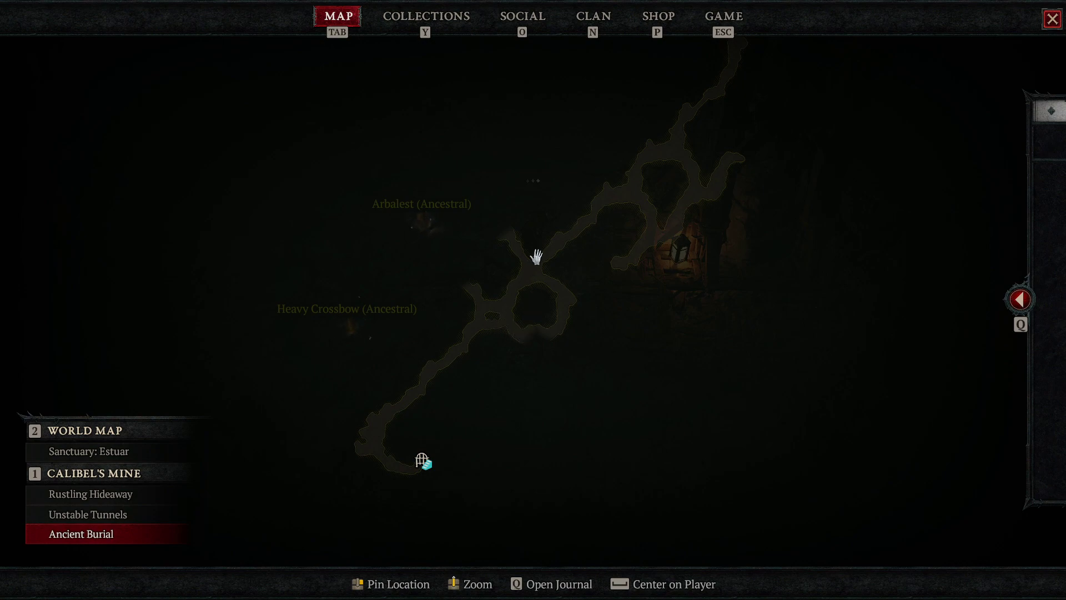
{"action": "left_click_drag", "start_coordinate": [546, 272], "coordinate": [543, 293]}
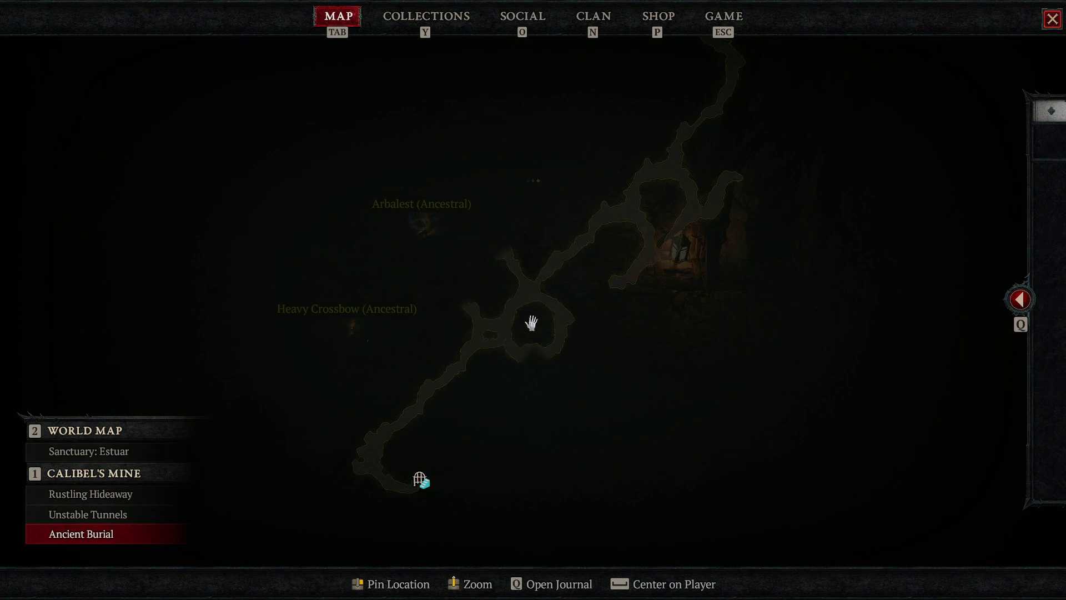
Follow the winding upper tunnels on the mine map to reveal the stairs room.
{"action": "left_click_drag", "start_coordinate": [549, 289], "coordinate": [461, 383]}
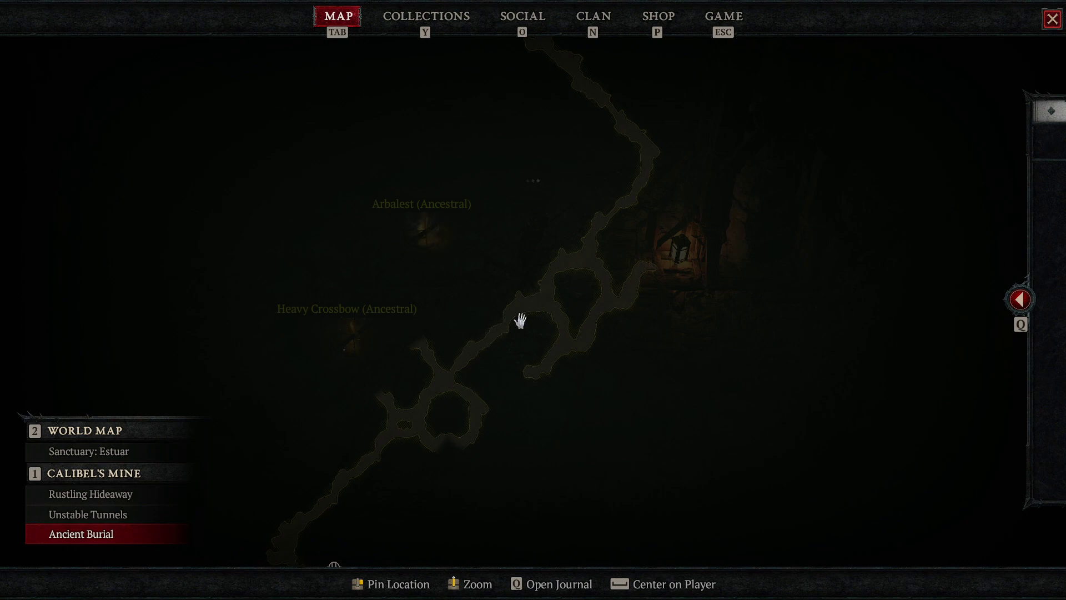
{"action": "left_click_drag", "start_coordinate": [531, 306], "coordinate": [451, 372]}
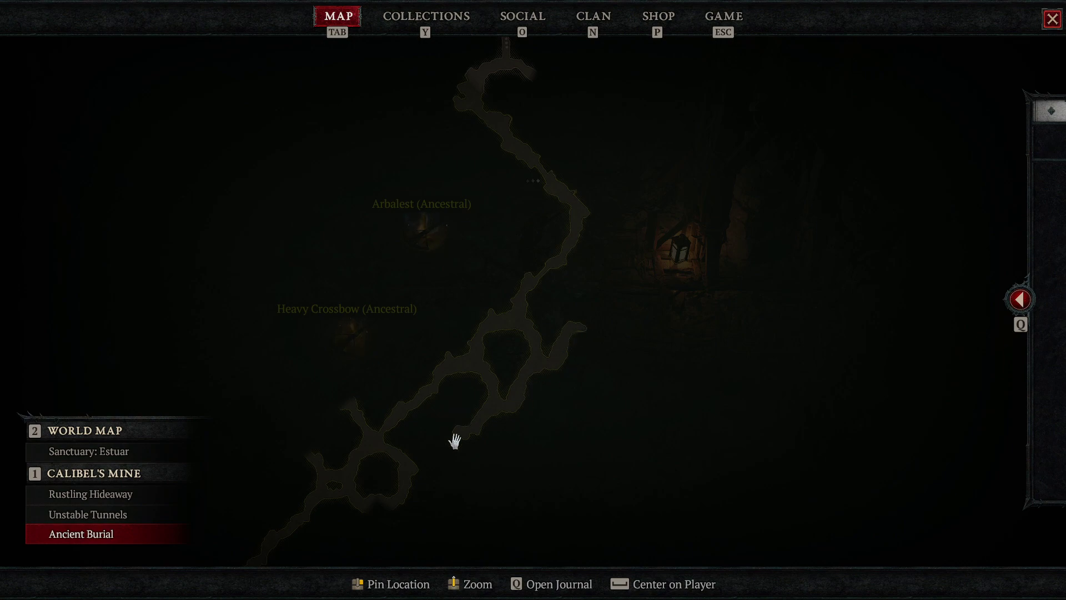
{"action": "mouse_move", "coordinate": [520, 318]}
{"action": "left_mouse_down"}
{"action": "mouse_move", "coordinate": [486, 400]}
{"action": "mouse_move", "coordinate": [486, 379]}
{"action": "left_mouse_up"}
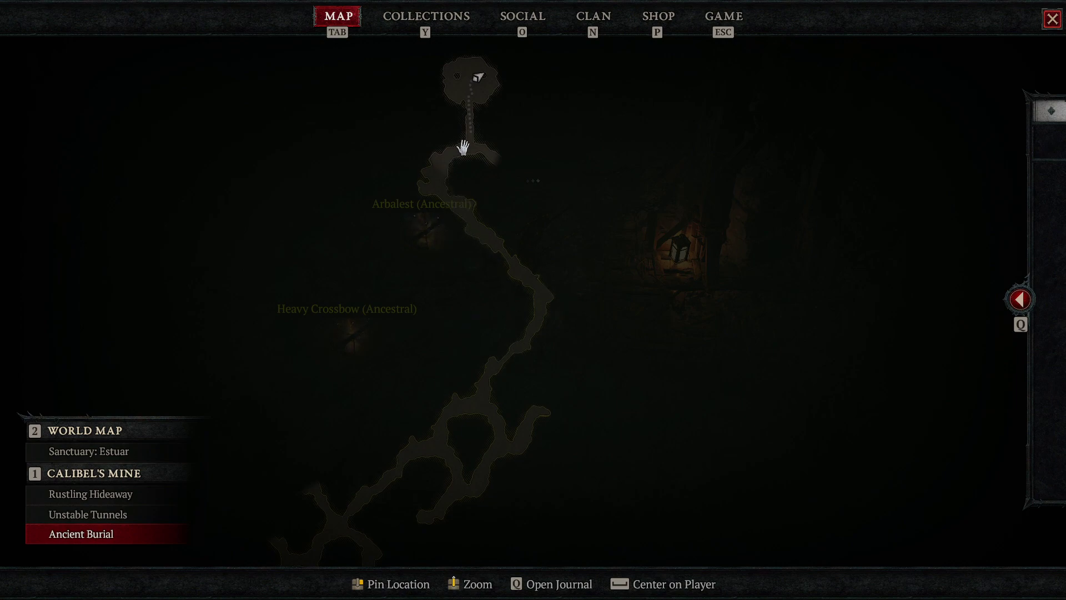
{"action": "left_click_drag", "start_coordinate": [464, 147], "coordinate": [428, 214]}
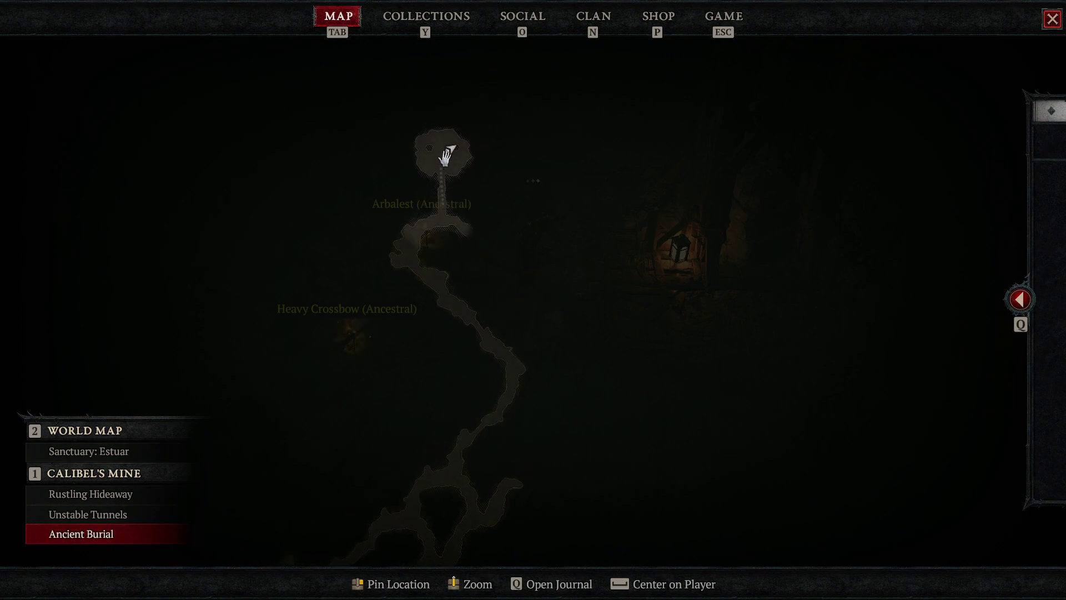
{"action": "mouse_move", "coordinate": [521, 209]}
{"action": "left_mouse_down"}
{"action": "mouse_move", "coordinate": [555, 143]}
{"action": "mouse_move", "coordinate": [512, 238]}
{"action": "mouse_move", "coordinate": [555, 179]}
{"action": "mouse_move", "coordinate": [575, 217]}
{"action": "mouse_move", "coordinate": [636, 205]}
{"action": "left_mouse_up"}
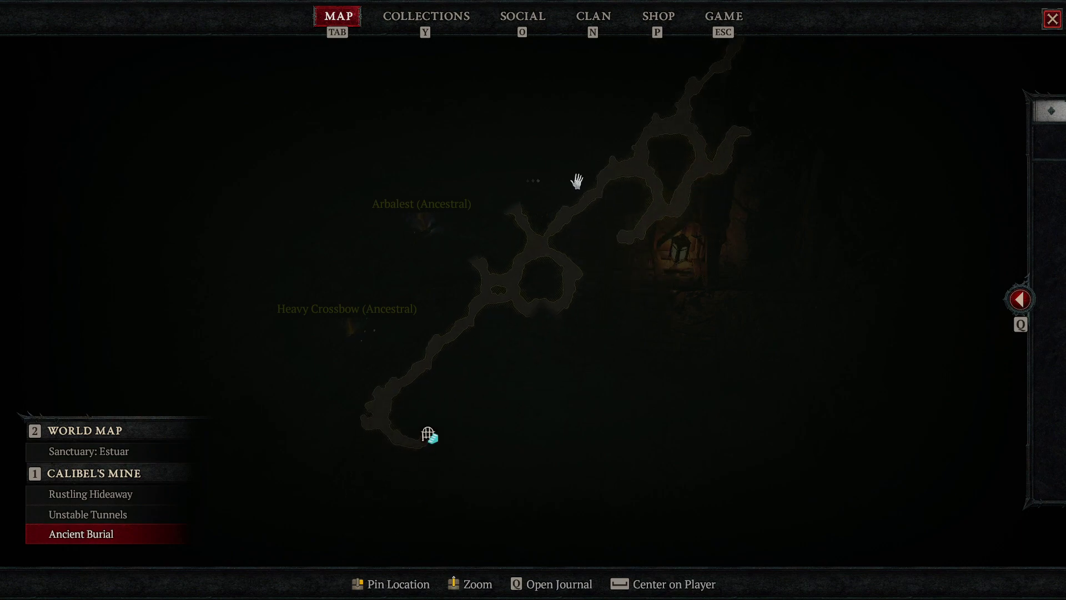
{"action": "mouse_move", "coordinate": [576, 181]}
{"action": "left_mouse_down"}
{"action": "mouse_move", "coordinate": [576, 215]}
{"action": "mouse_move", "coordinate": [504, 347]}
{"action": "left_mouse_up"}
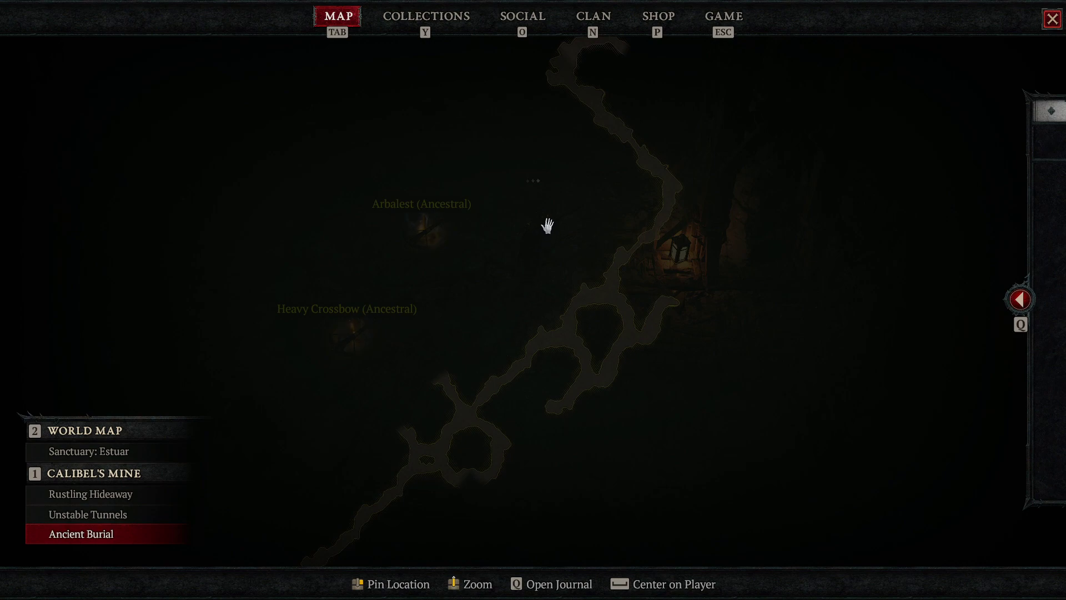
{"action": "mouse_move", "coordinate": [548, 226]}
{"action": "left_mouse_down"}
{"action": "mouse_move", "coordinate": [524, 376]}
{"action": "mouse_move", "coordinate": [534, 374]}
{"action": "mouse_move", "coordinate": [545, 297]}
{"action": "mouse_move", "coordinate": [593, 239]}
{"action": "left_mouse_up"}
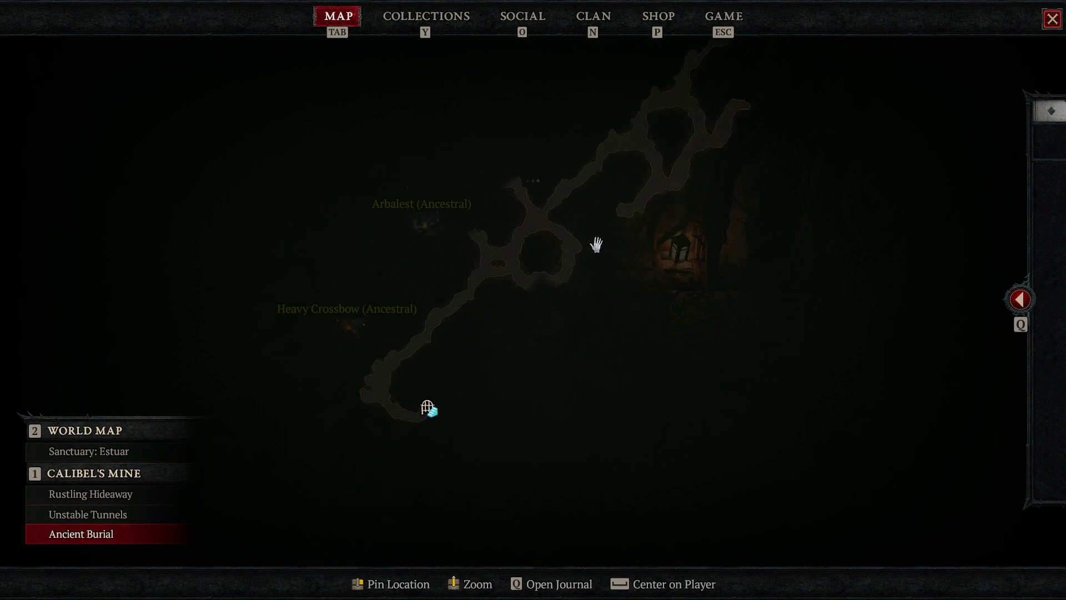
{"action": "left_click_drag", "start_coordinate": [602, 238], "coordinate": [606, 317]}
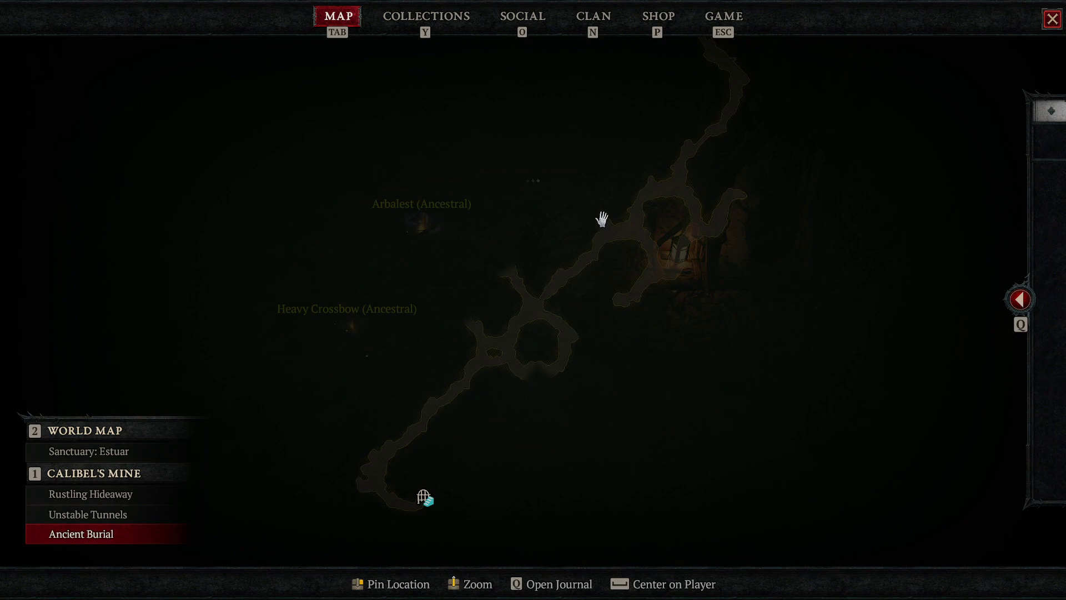
{"action": "mouse_move", "coordinate": [603, 220]}
{"action": "left_mouse_down"}
{"action": "mouse_move", "coordinate": [572, 369]}
{"action": "mouse_move", "coordinate": [559, 352]}
{"action": "mouse_move", "coordinate": [550, 397]}
{"action": "left_mouse_up"}
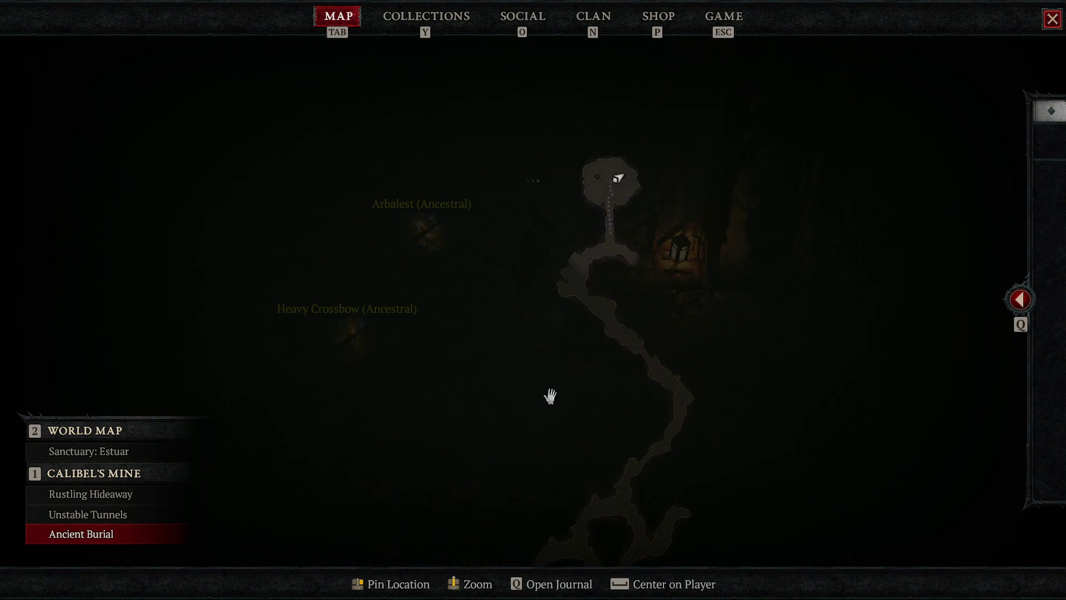
Re-trace the tunnel route ending at the stairs room at the top of the map.
{"action": "left_click_drag", "start_coordinate": [551, 472], "coordinate": [567, 212]}
{"action": "left_click_drag", "start_coordinate": [543, 358], "coordinate": [586, 216]}
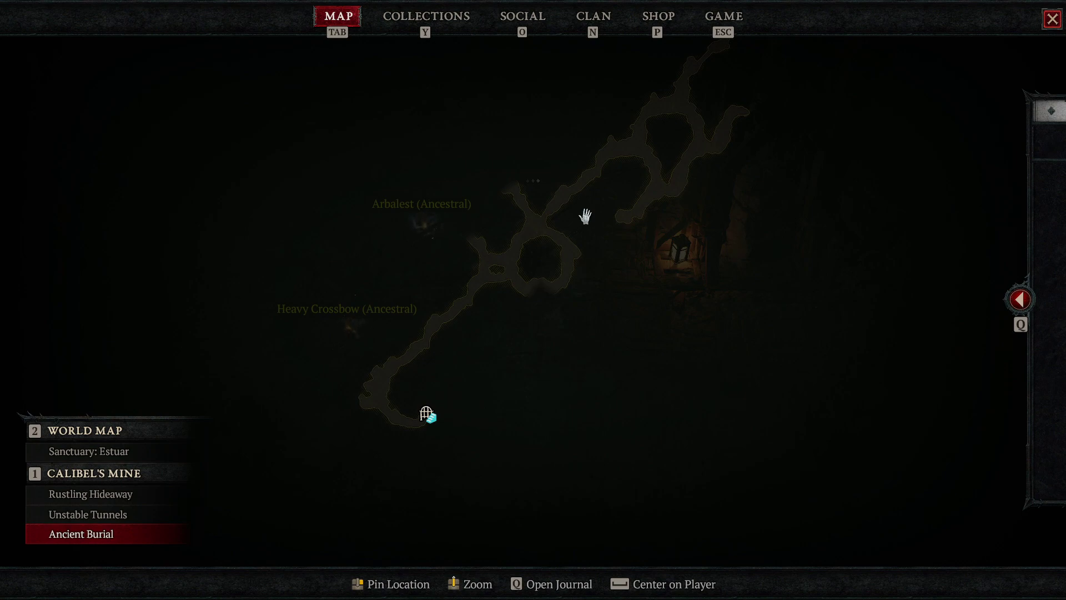
{"action": "left_click_drag", "start_coordinate": [586, 217], "coordinate": [569, 368]}
{"action": "left_click_drag", "start_coordinate": [583, 239], "coordinate": [555, 364]}
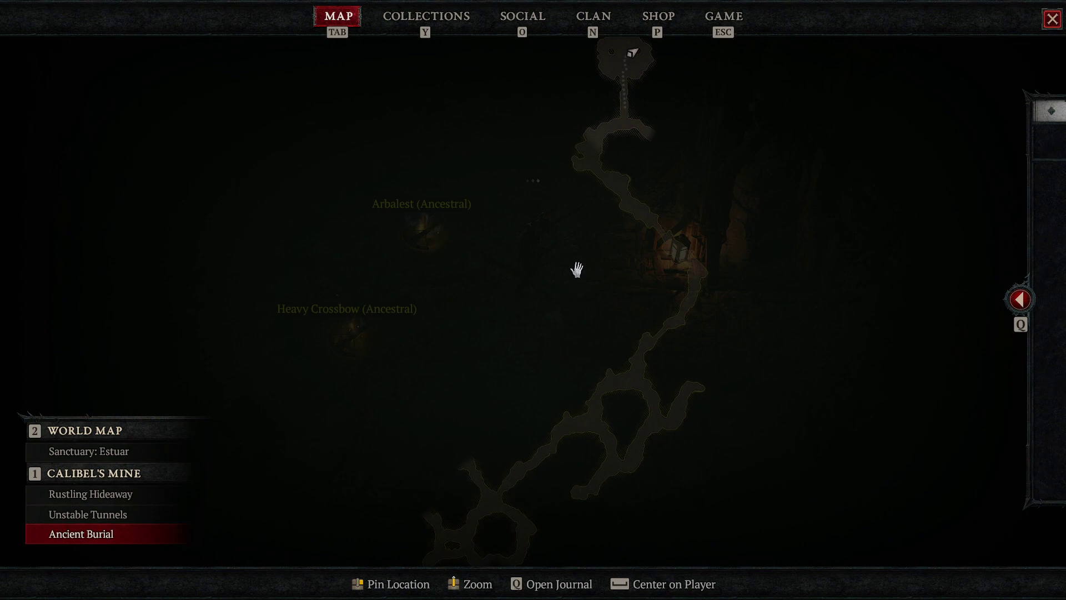
{"action": "left_click_drag", "start_coordinate": [575, 267], "coordinate": [560, 355]}
{"action": "left_click_drag", "start_coordinate": [583, 319], "coordinate": [578, 210]}
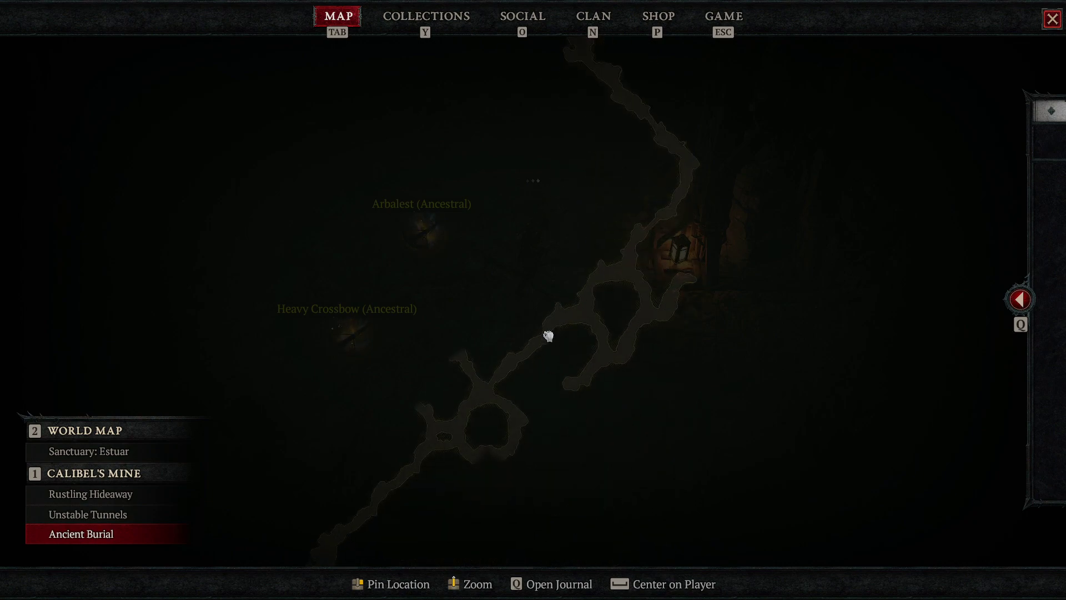
{"action": "left_click_drag", "start_coordinate": [552, 325], "coordinate": [611, 213]}
Leave the map and advance up the tunnel and across the bridge, attacking on the way.
{"action": "left_click", "coordinate": [1052, 18]}
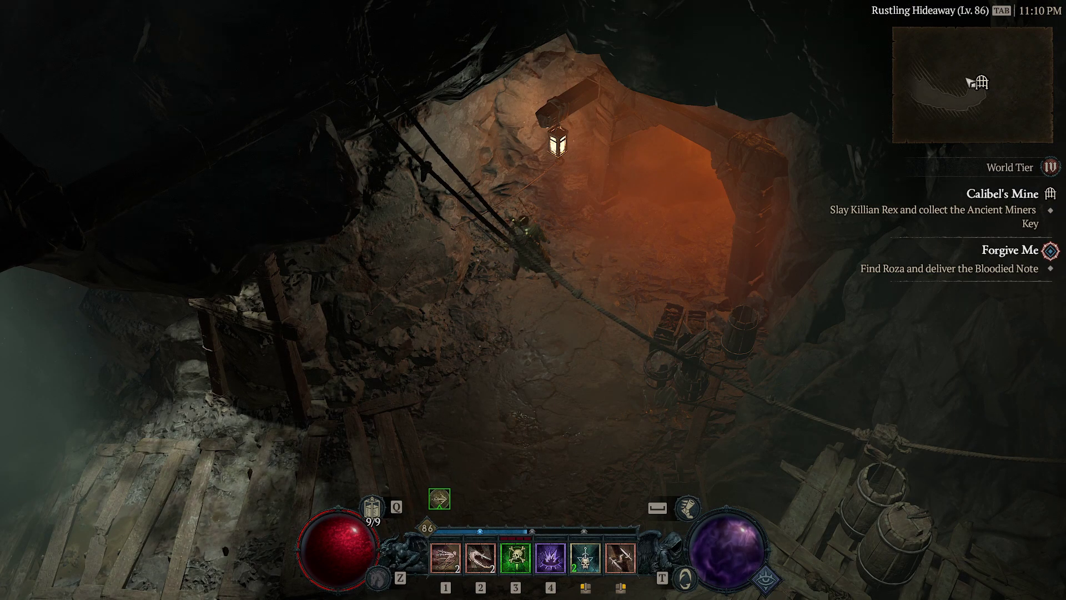
{"action": "left_click_drag", "start_coordinate": [444, 417], "coordinate": [231, 146]}
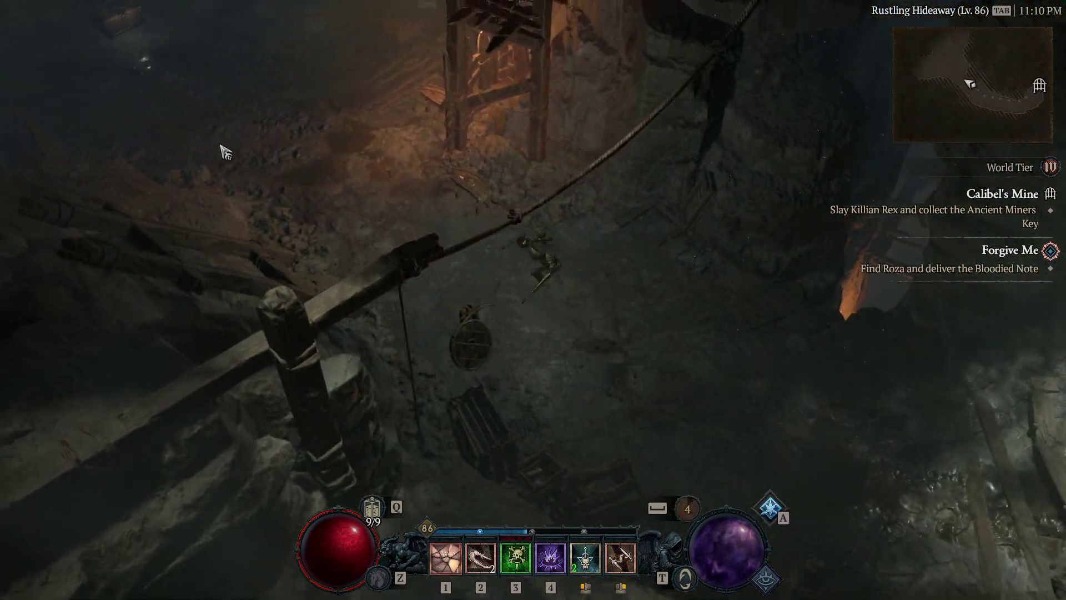
{"action": "key", "text": "1"}
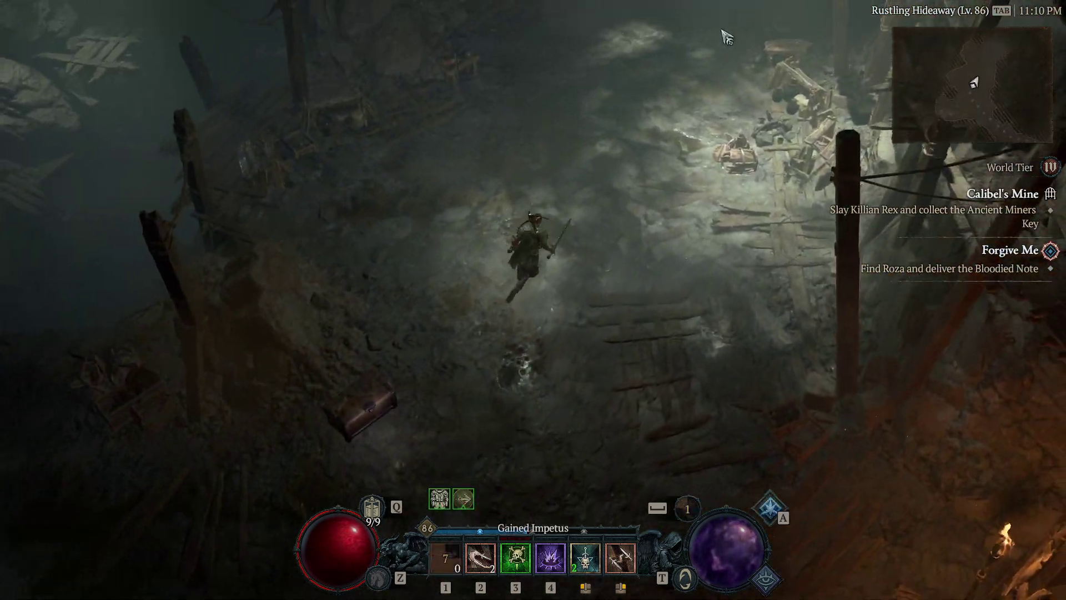
{"action": "mouse_move", "coordinate": [231, 145]}
{"action": "left_mouse_down"}
{"action": "mouse_move", "coordinate": [676, 42]}
{"action": "mouse_move", "coordinate": [880, 56]}
{"action": "mouse_move", "coordinate": [902, 133]}
{"action": "left_mouse_up"}
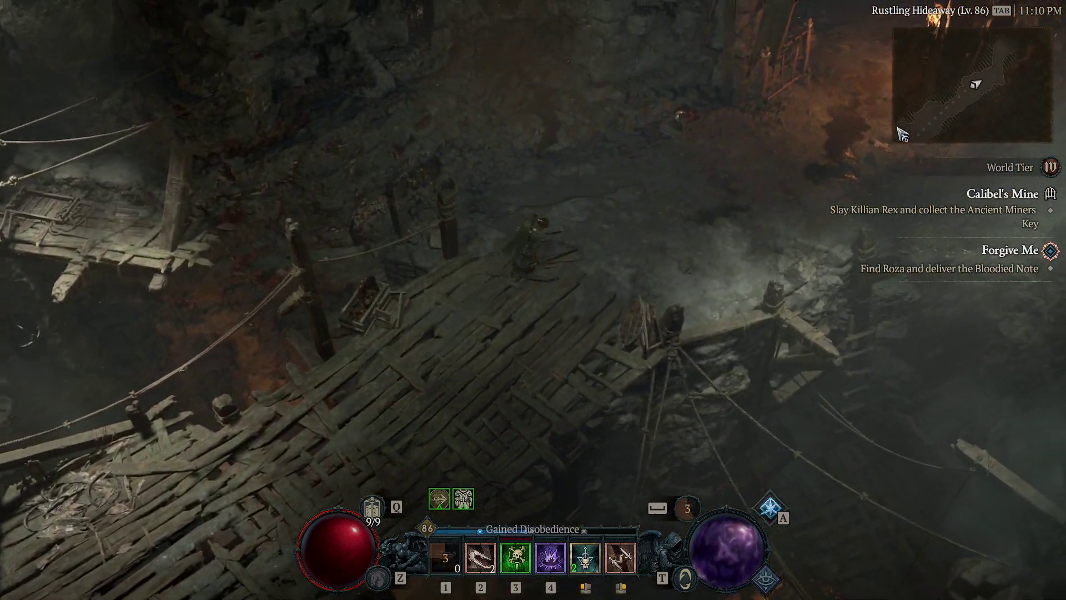
{"action": "mouse_move", "coordinate": [898, 130]}
{"action": "left_mouse_down"}
{"action": "mouse_move", "coordinate": [779, 90]}
{"action": "mouse_move", "coordinate": [827, 90]}
{"action": "mouse_move", "coordinate": [824, 12]}
{"action": "left_mouse_up"}
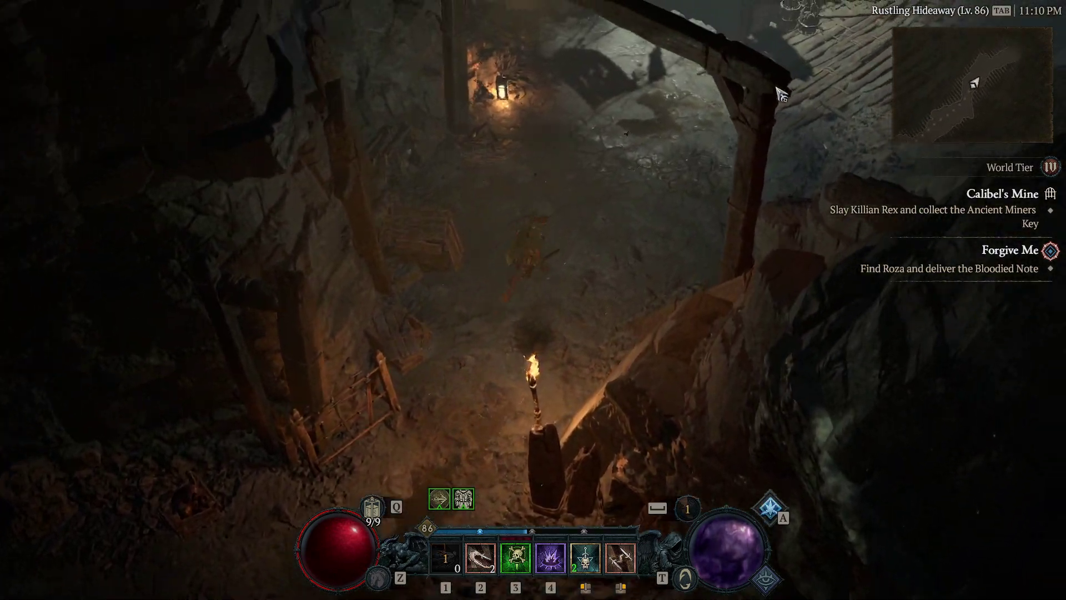
{"action": "key", "text": "1"}
Kill the Plaguebearer champion pack in the passage with skills 2, 3 and 4.
{"action": "key", "text": "2"}
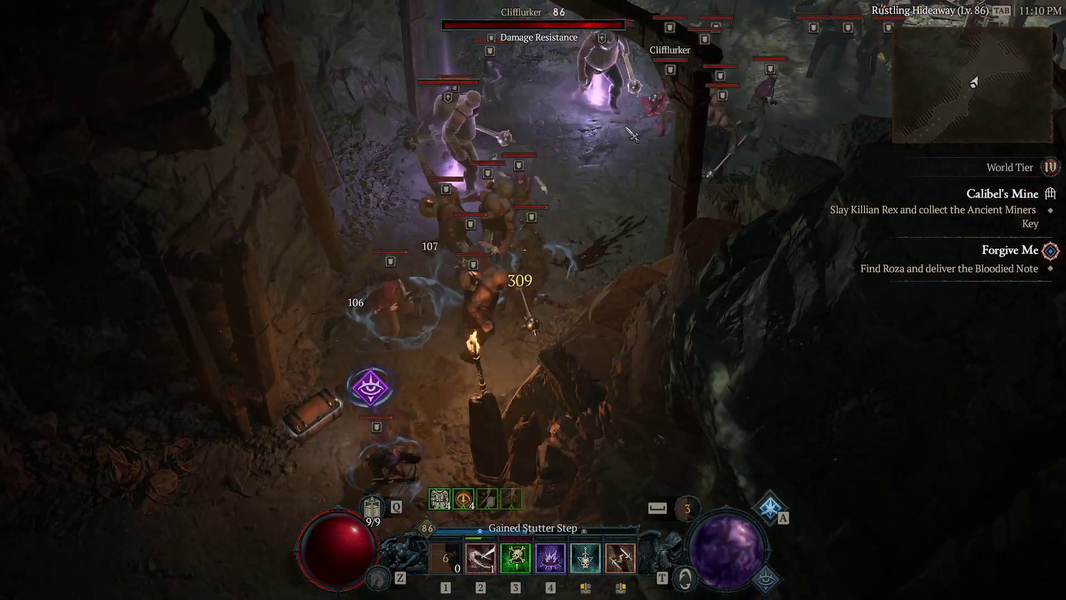
{"action": "key", "text": "2"}
{"action": "key", "text": "3"}
{"action": "key", "text": "4"}
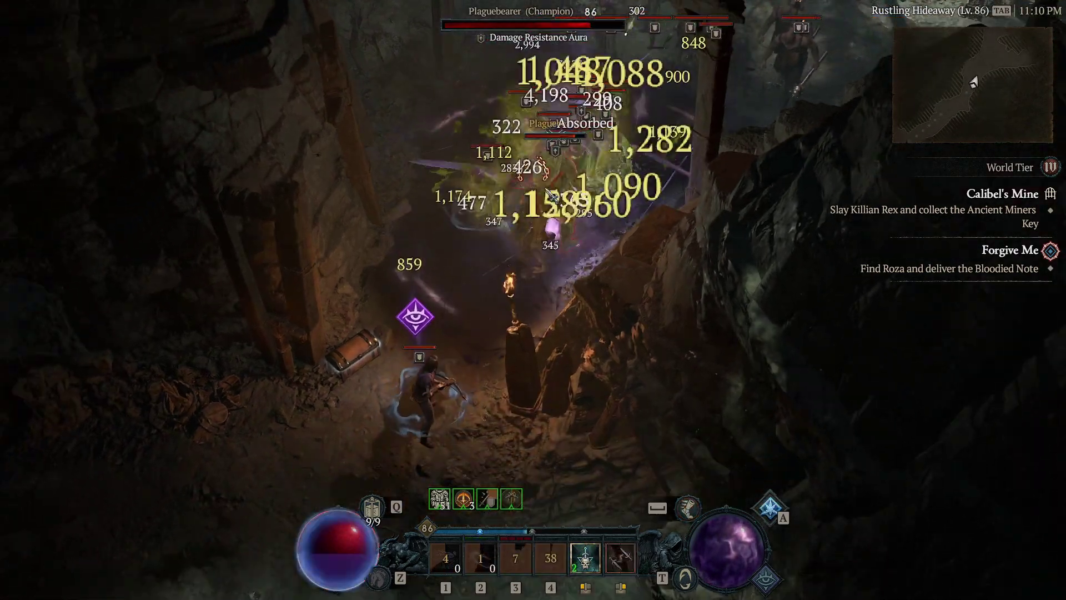
{"action": "left_click_drag", "start_coordinate": [565, 160], "coordinate": [557, 182]}
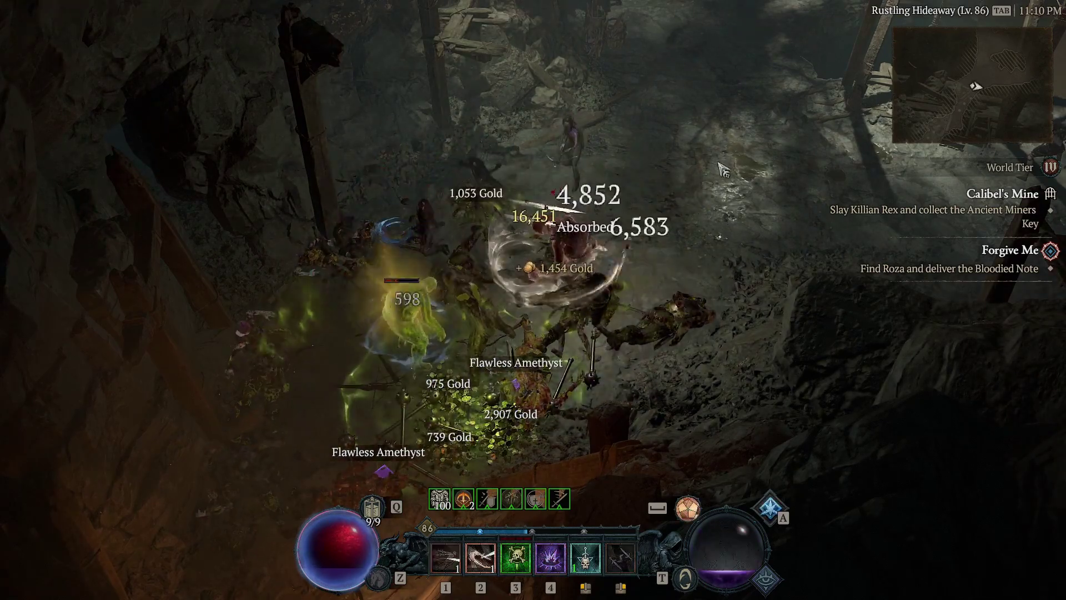
Push into the next mine area, killing the tunnel enemies with skills 1 and 2.
{"action": "mouse_move", "coordinate": [556, 181]}
{"action": "left_mouse_down"}
{"action": "mouse_move", "coordinate": [683, 115]}
{"action": "mouse_move", "coordinate": [825, 236]}
{"action": "left_mouse_up"}
{"action": "key", "text": "2"}
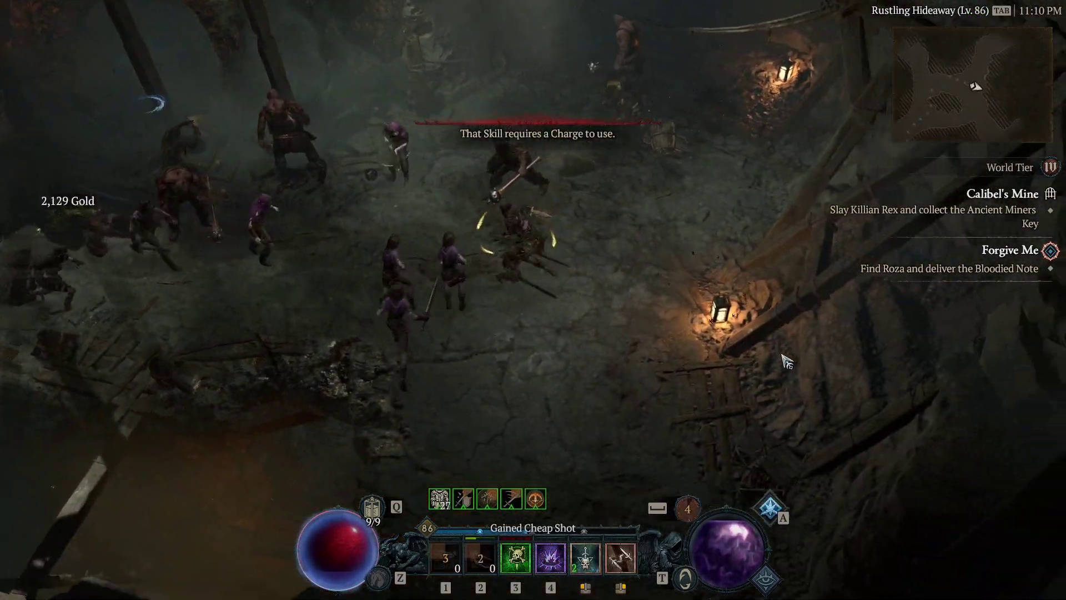
{"action": "mouse_move", "coordinate": [824, 236]}
{"action": "left_mouse_down"}
{"action": "mouse_move", "coordinate": [457, 177]}
{"action": "mouse_move", "coordinate": [506, 370]}
{"action": "mouse_move", "coordinate": [639, 43]}
{"action": "left_mouse_up"}
{"action": "key", "text": "2"}
{"action": "key", "text": "1"}
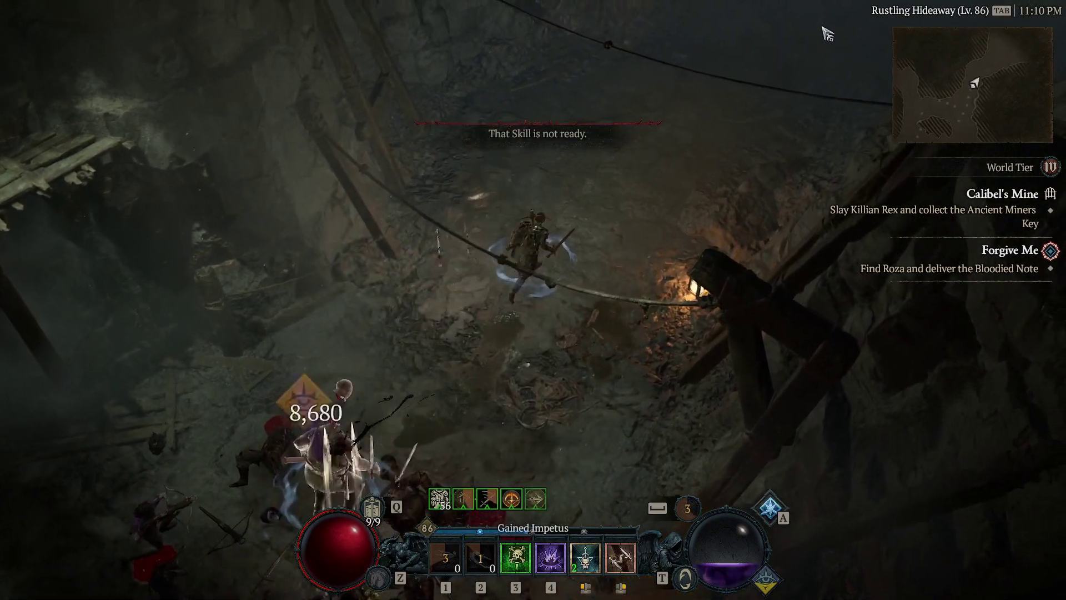
Move up-right and attack the Blighthands pack with skills 1 and 2.
{"action": "mouse_move", "coordinate": [616, 59]}
{"action": "left_mouse_down"}
{"action": "mouse_move", "coordinate": [829, 31]}
{"action": "mouse_move", "coordinate": [749, 166]}
{"action": "left_mouse_up"}
{"action": "key", "text": "2"}
{"action": "key", "text": "1"}
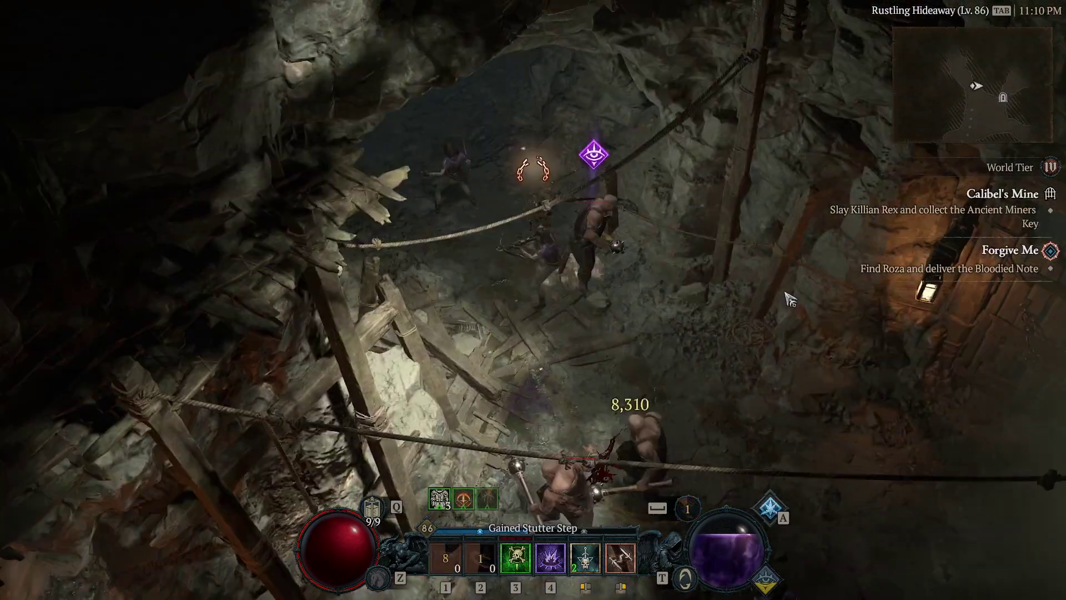
{"action": "left_click", "coordinate": [634, 380]}
{"action": "key", "text": "2"}
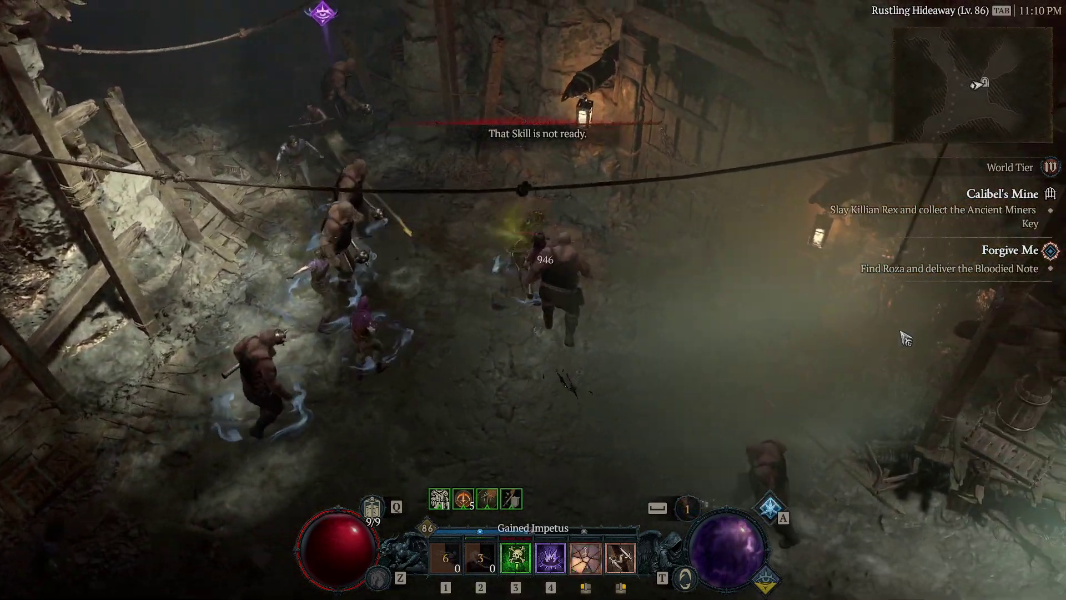